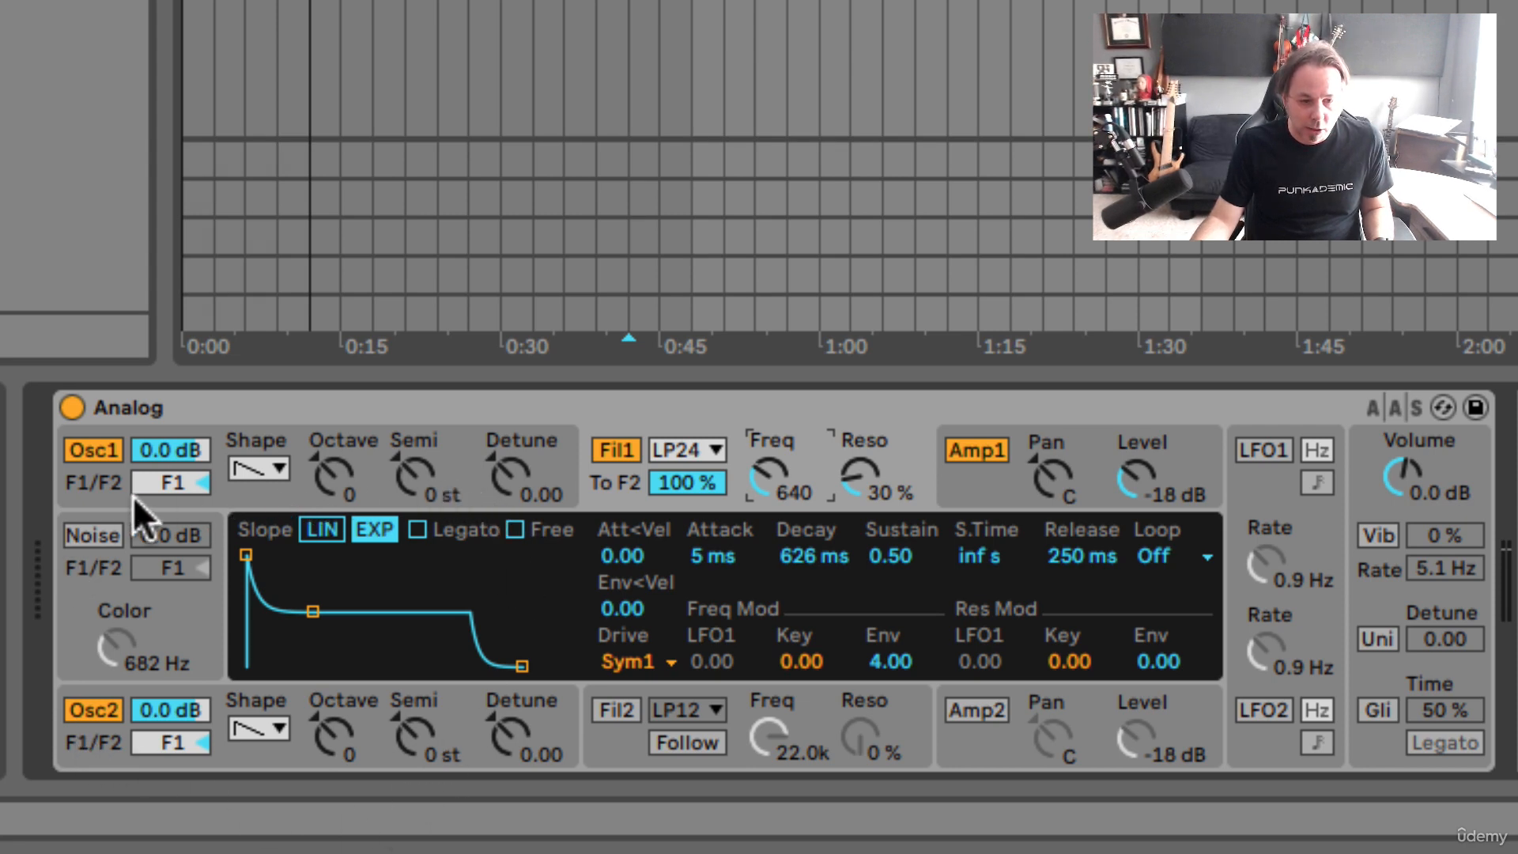
Turn off both oscillators, toggle Osc1 for comparison, and leave Osc1 on as the only sound source.
click(87, 448)
click(93, 716)
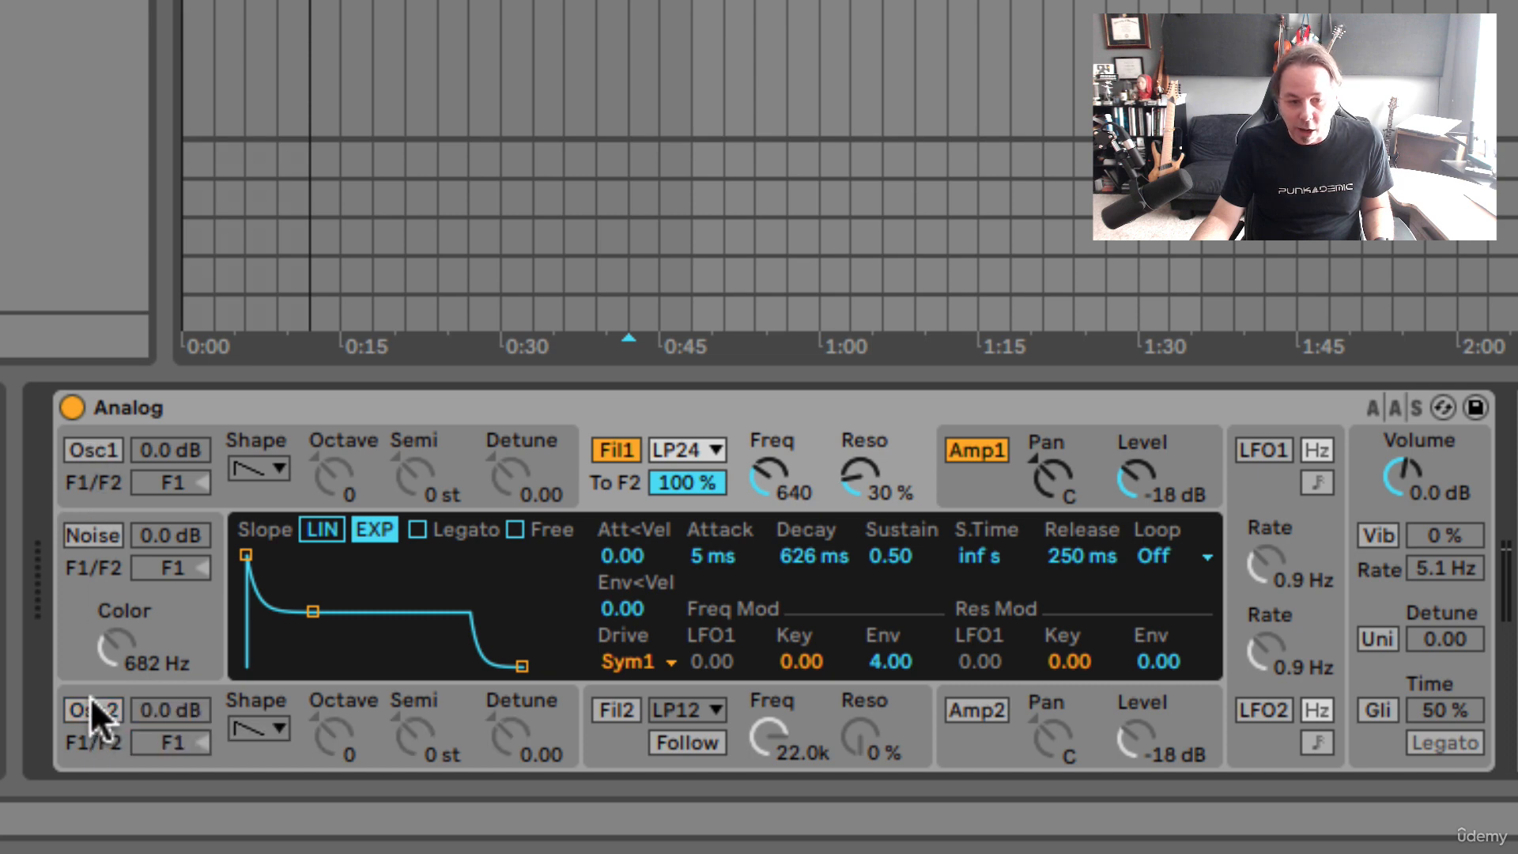
click(104, 449)
click(105, 449)
click(105, 449)
click(104, 449)
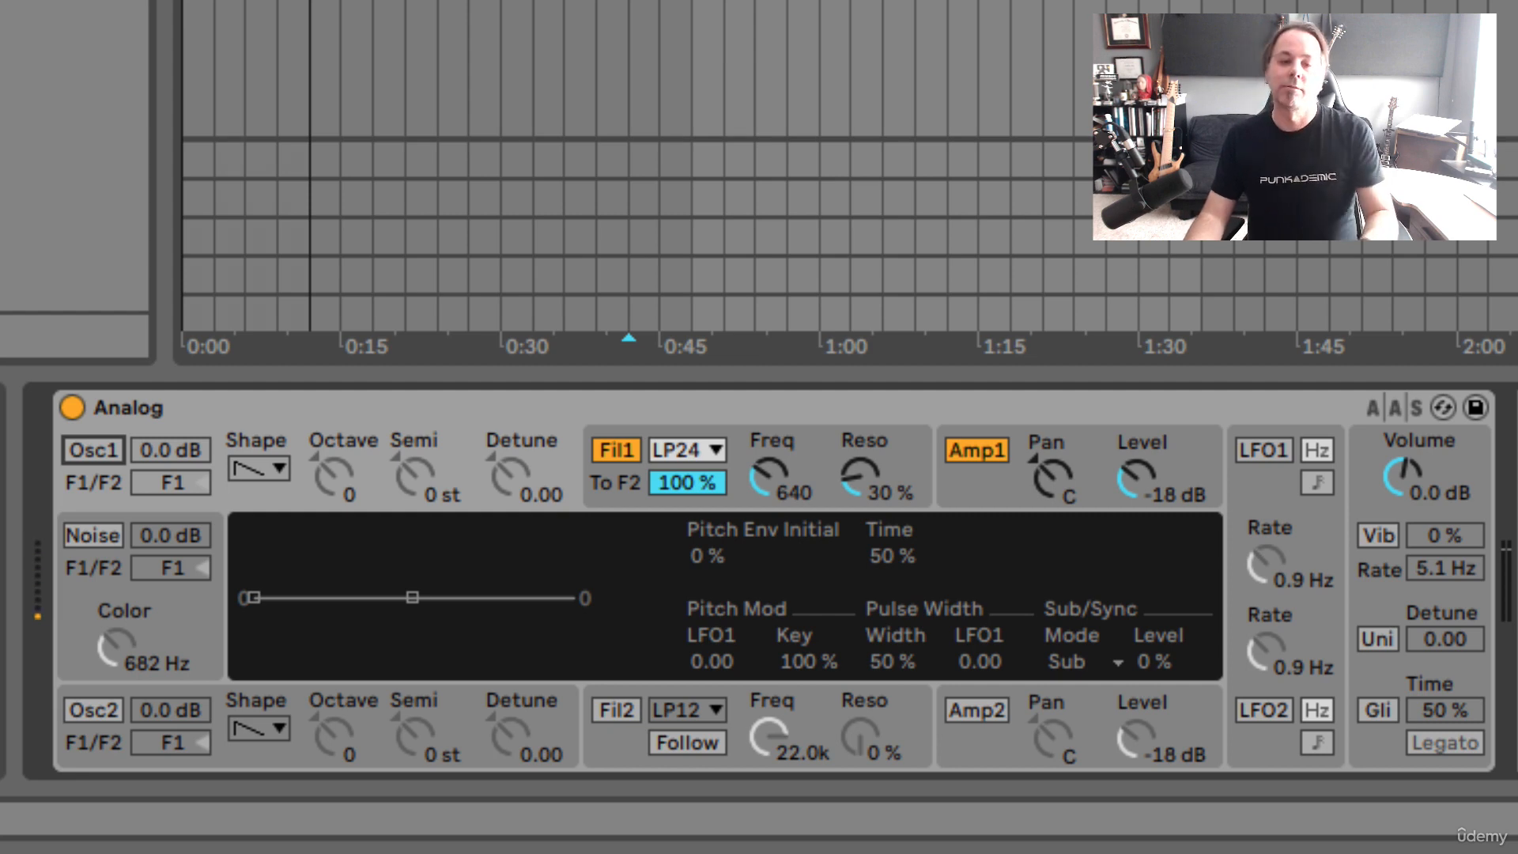
click(91, 450)
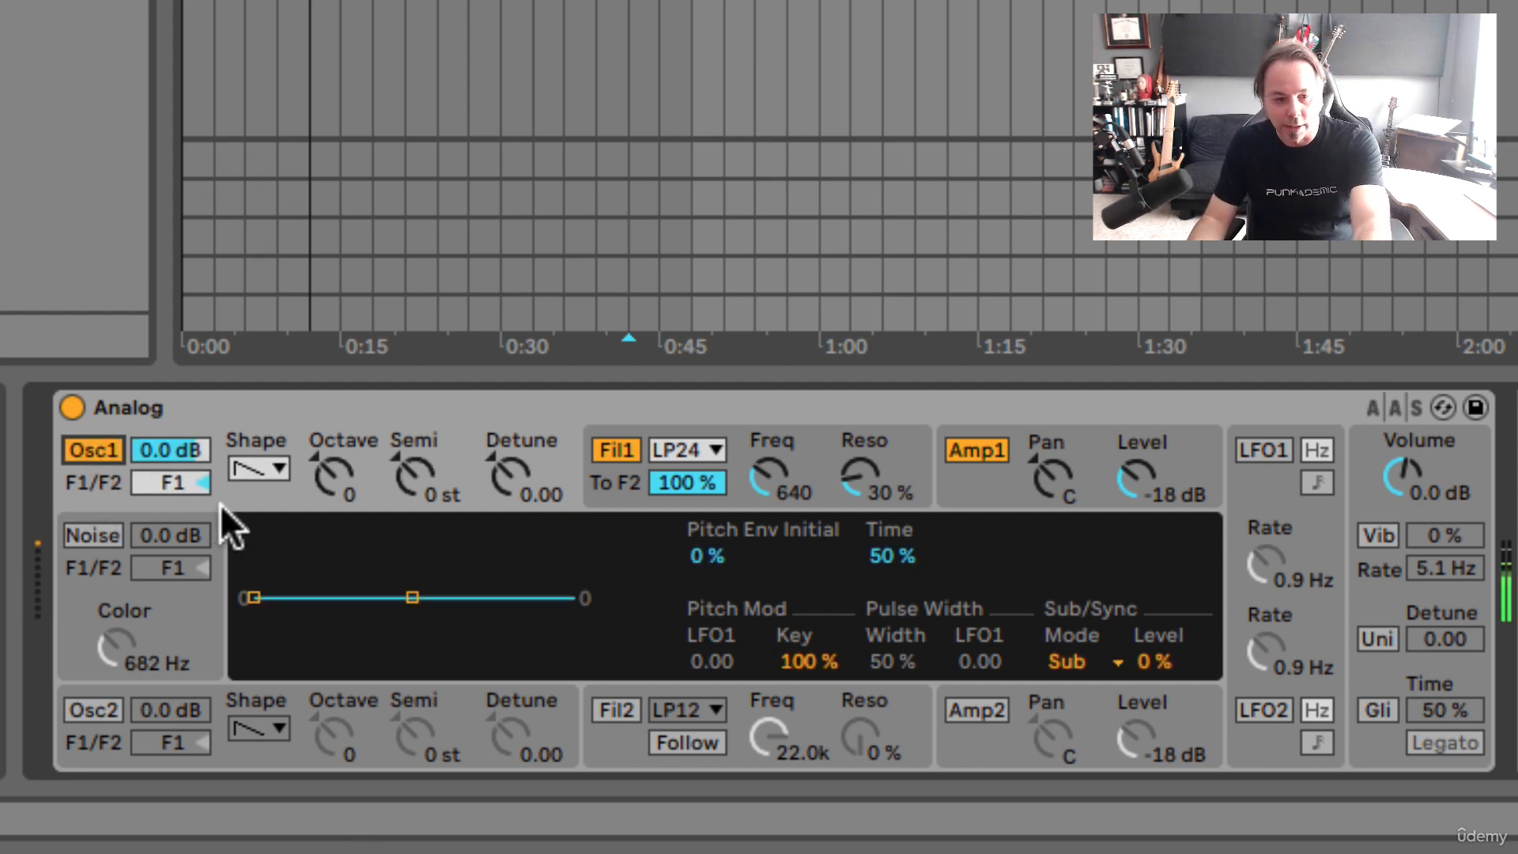
Bypass filter 1 and switch on the noise generator alongside Osc1.
click(619, 449)
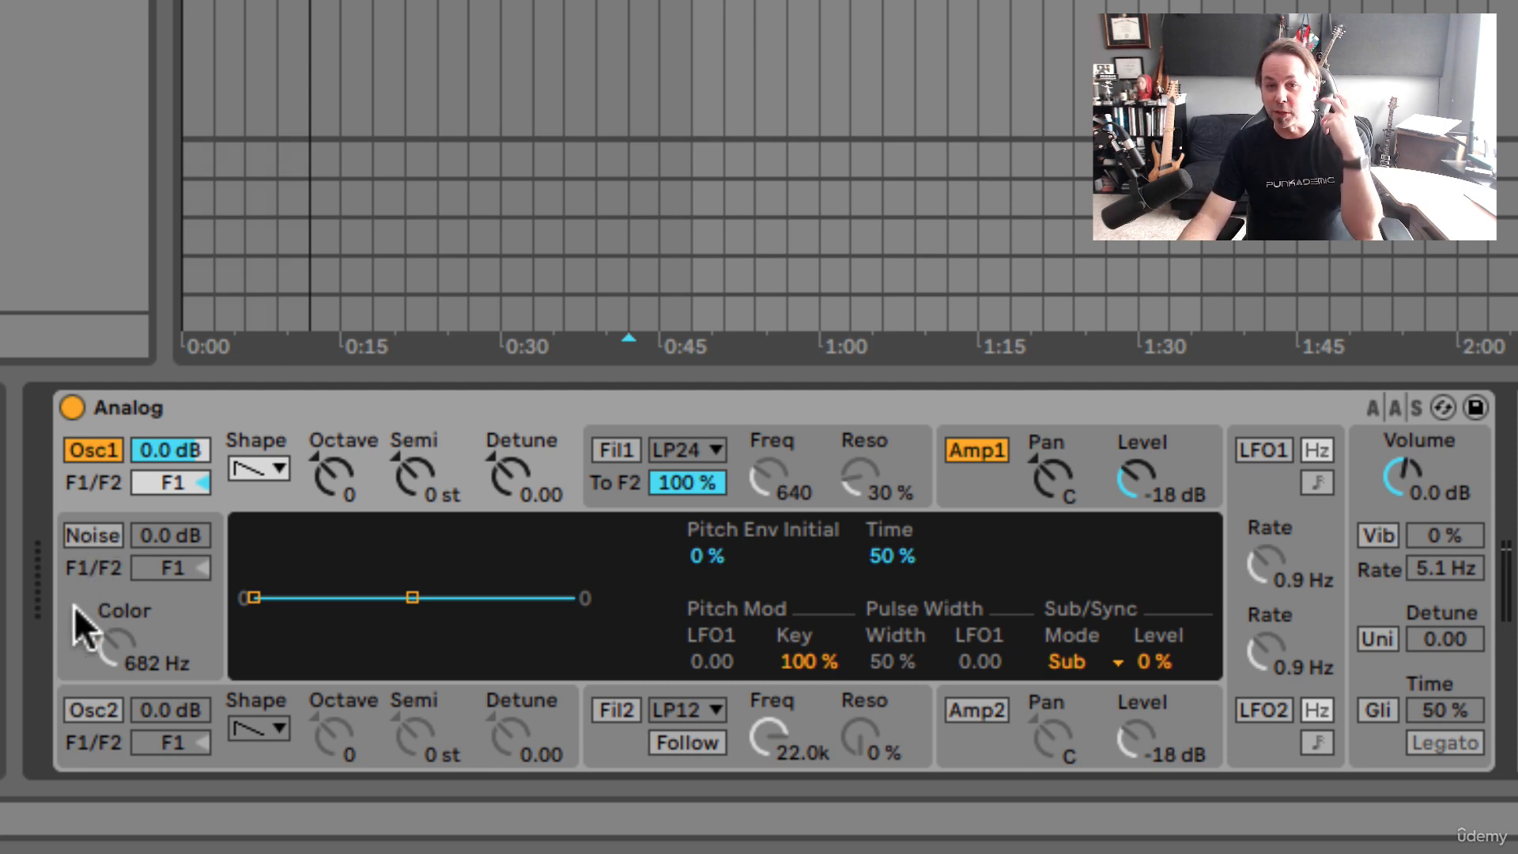
click(78, 535)
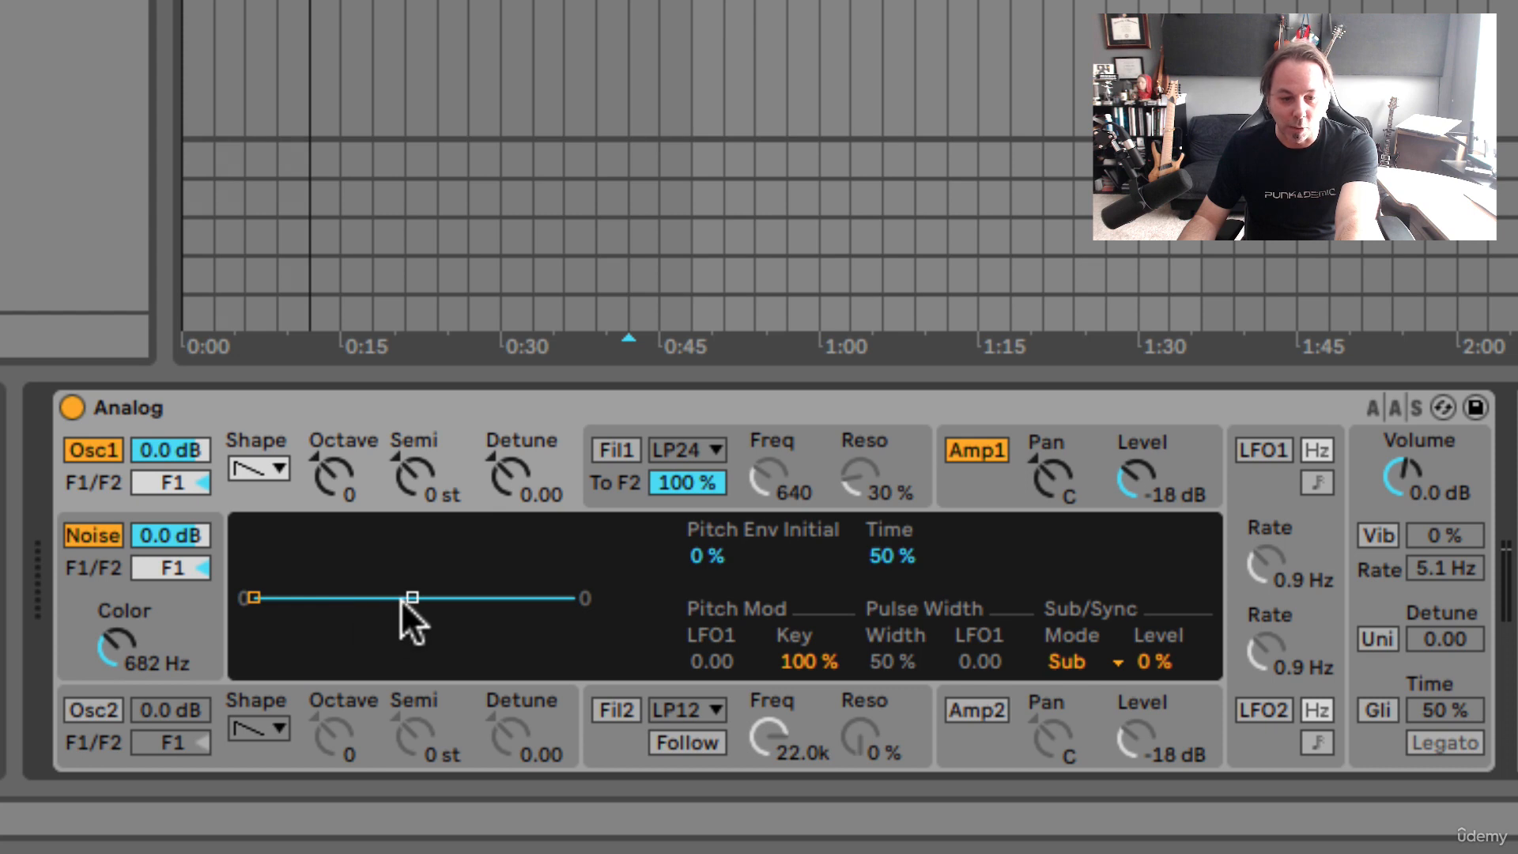
Set Osc1's pitch envelope time to 55% and shape the Amp1 envelope to 8.42 s decay and 0.64 sustain.
drag(401, 599, 285, 658)
click(968, 488)
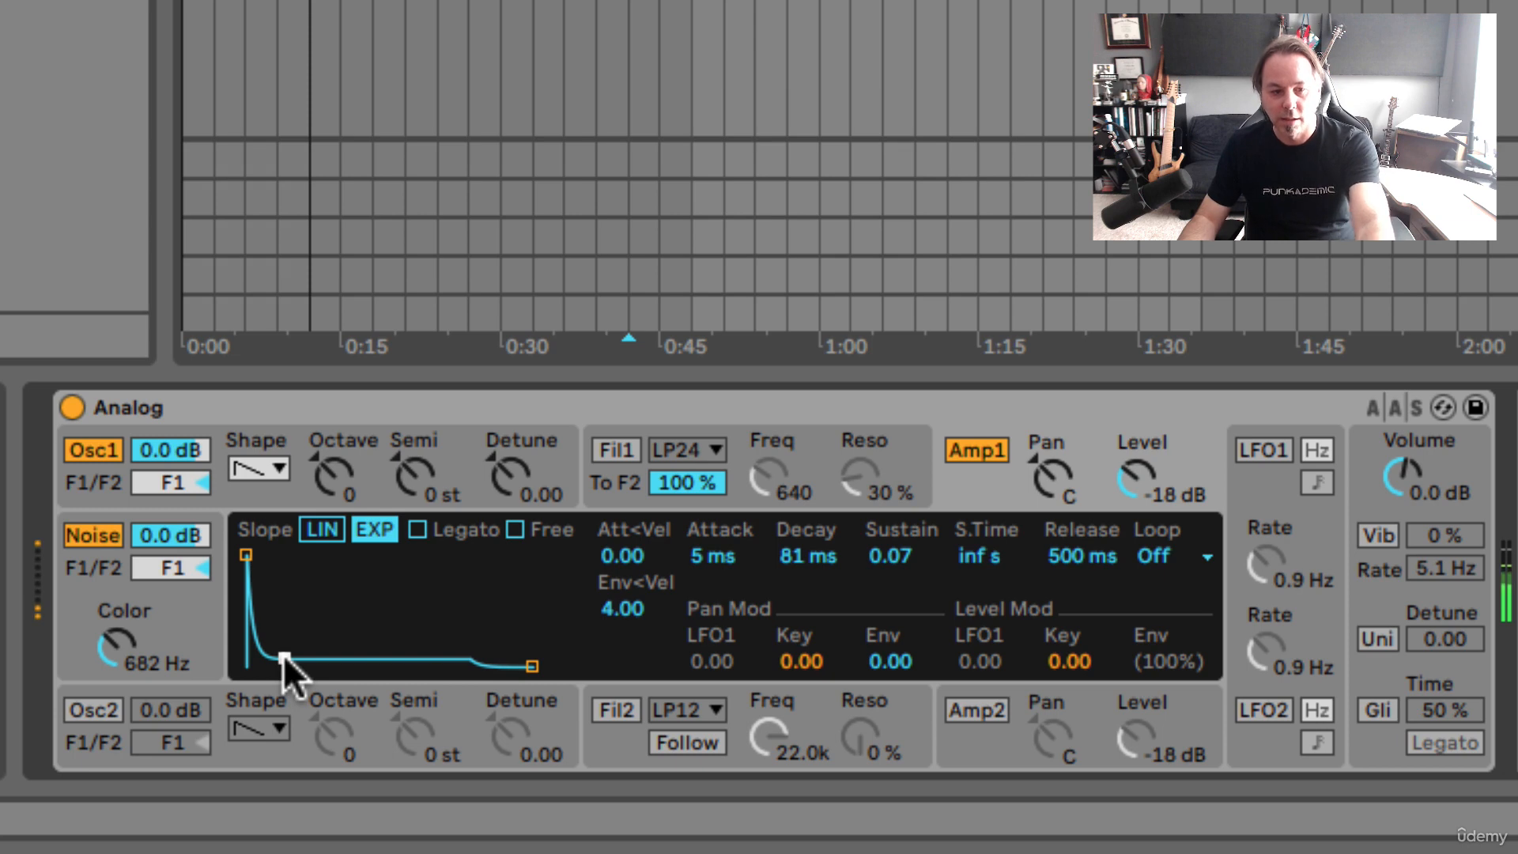
drag(285, 658, 348, 594)
Switch off the noise generator and try a 60/40 filter split on Osc1 before routing it back to F1.
click(77, 535)
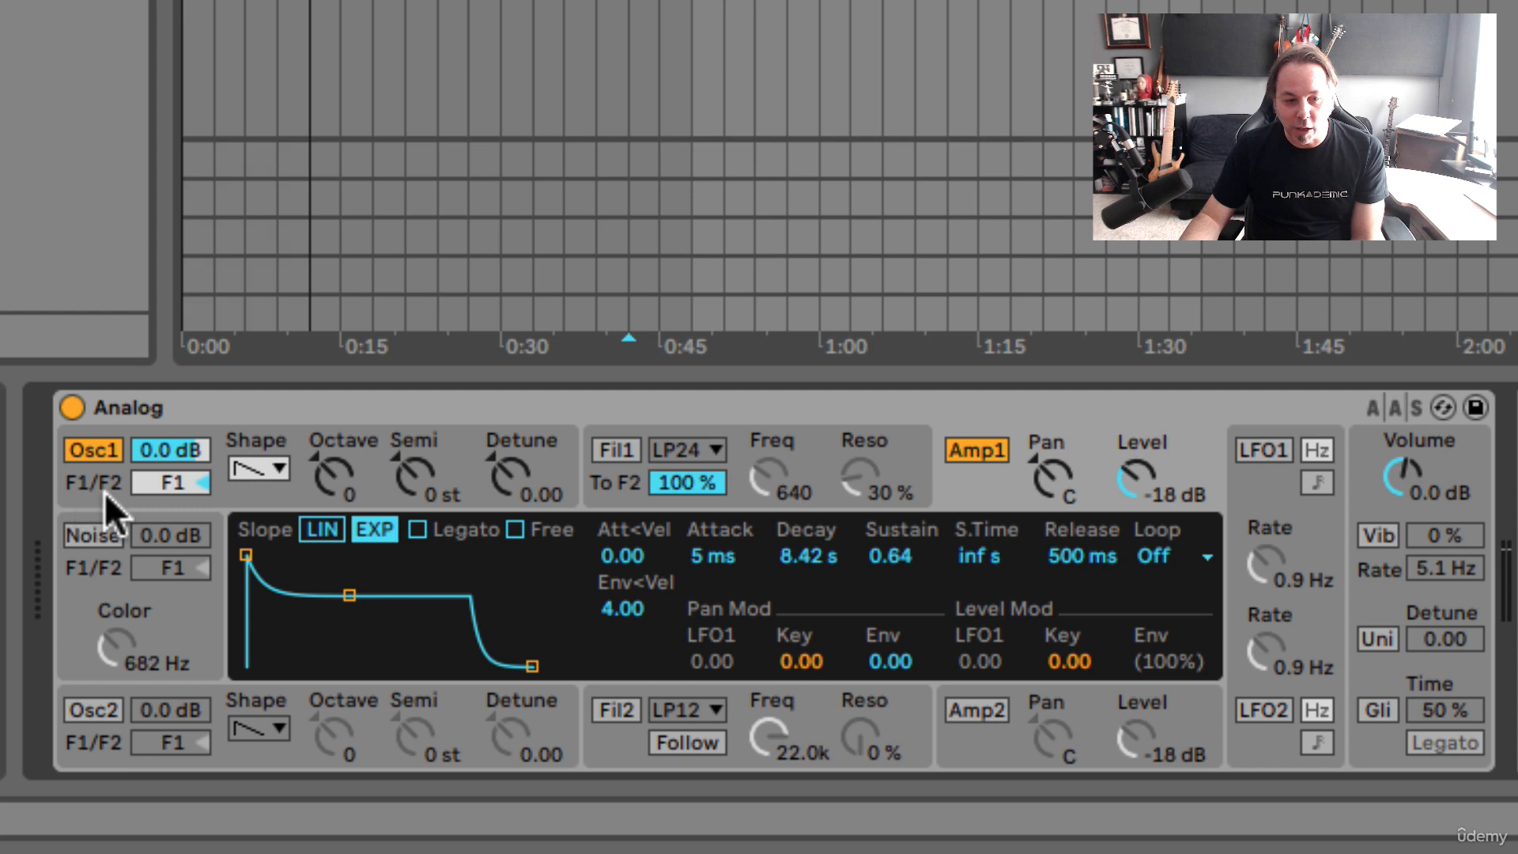
click(158, 486)
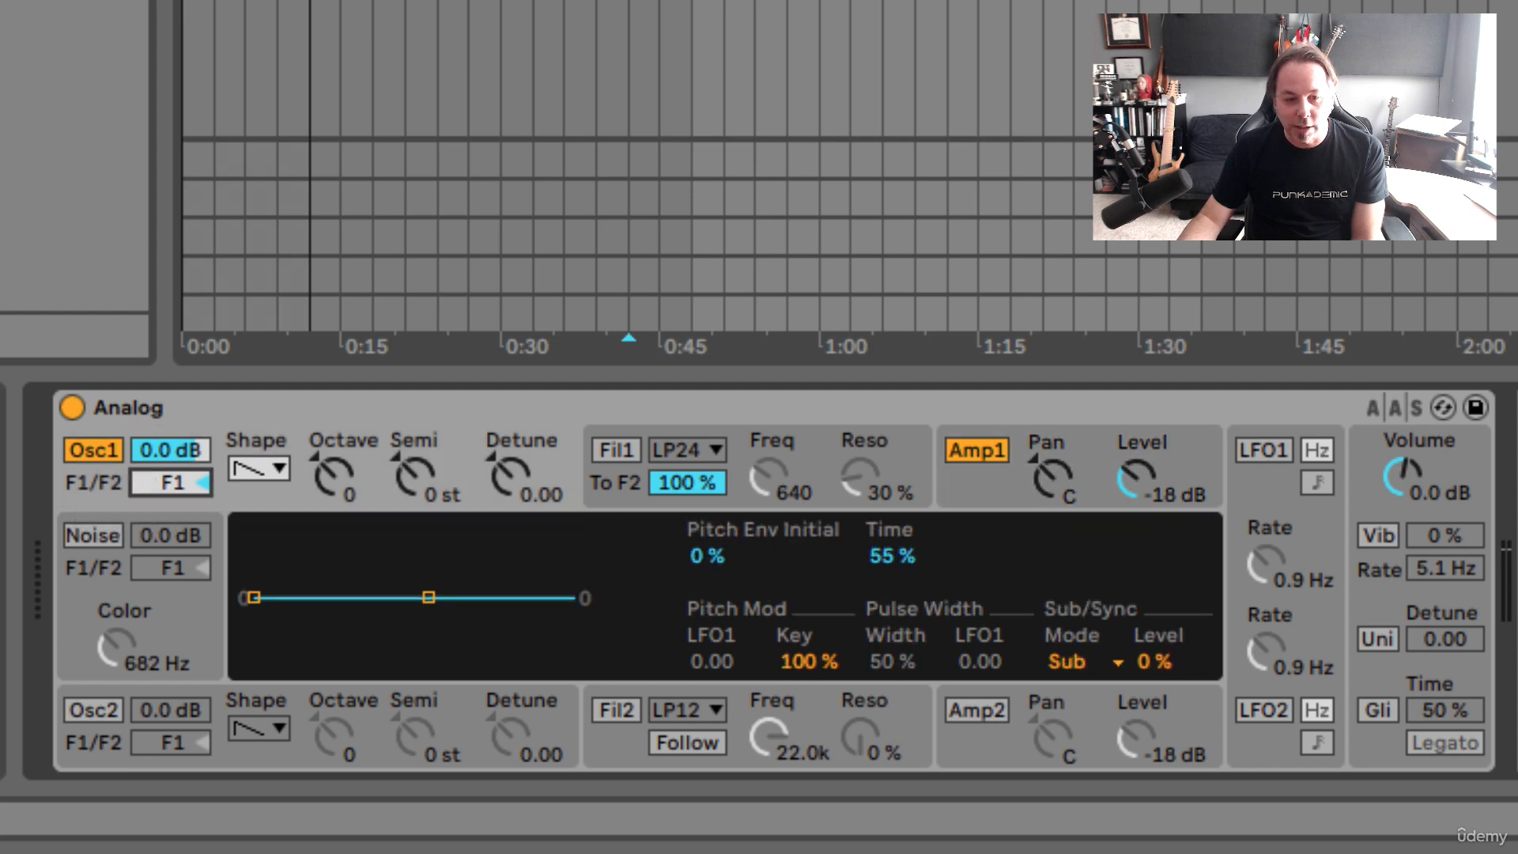
drag(158, 486, 158, 421)
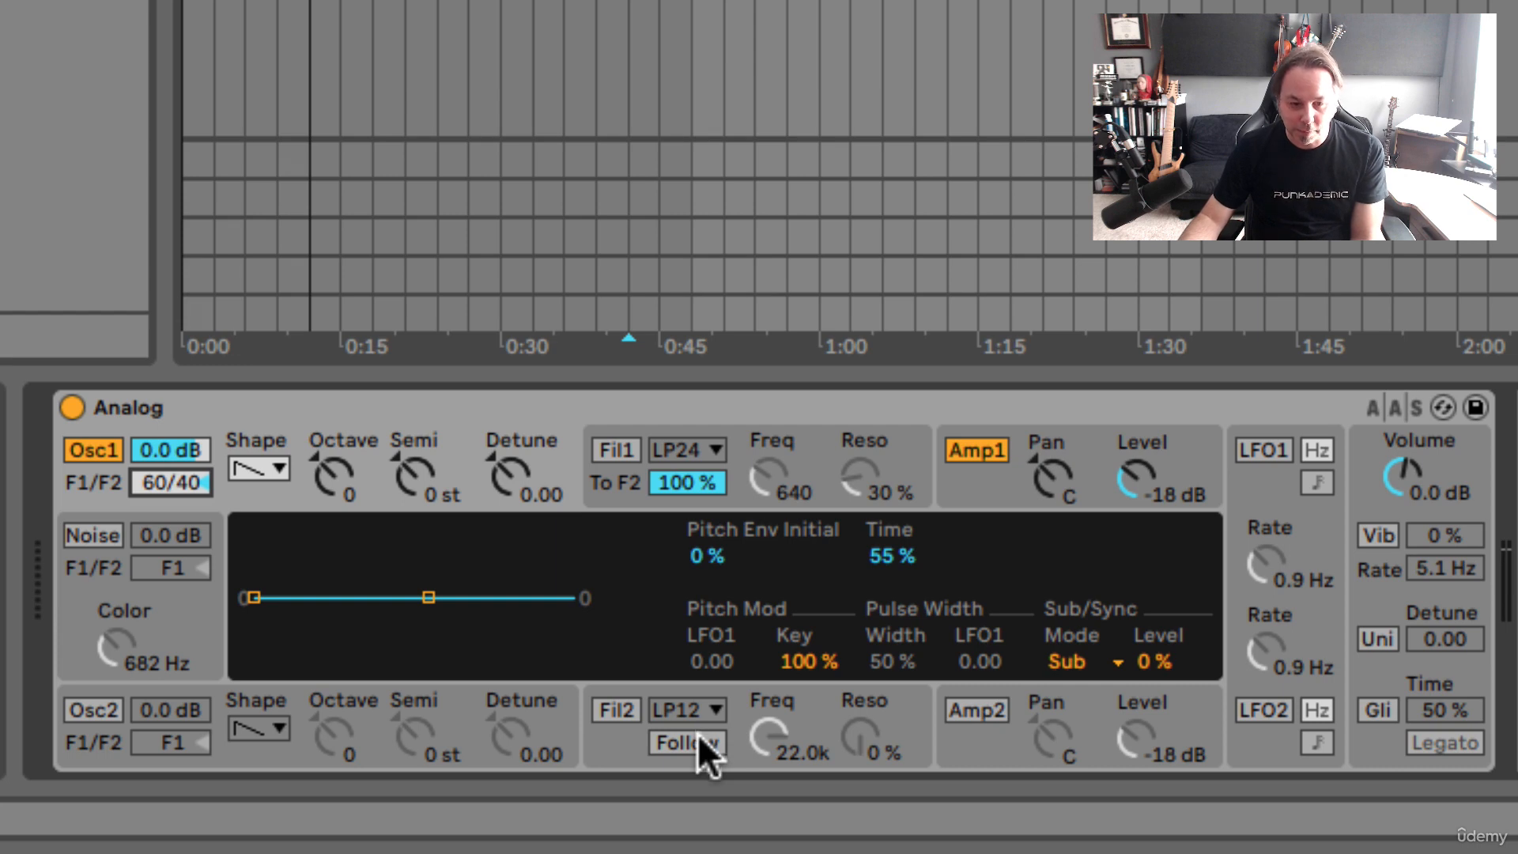
drag(164, 480, 173, 402)
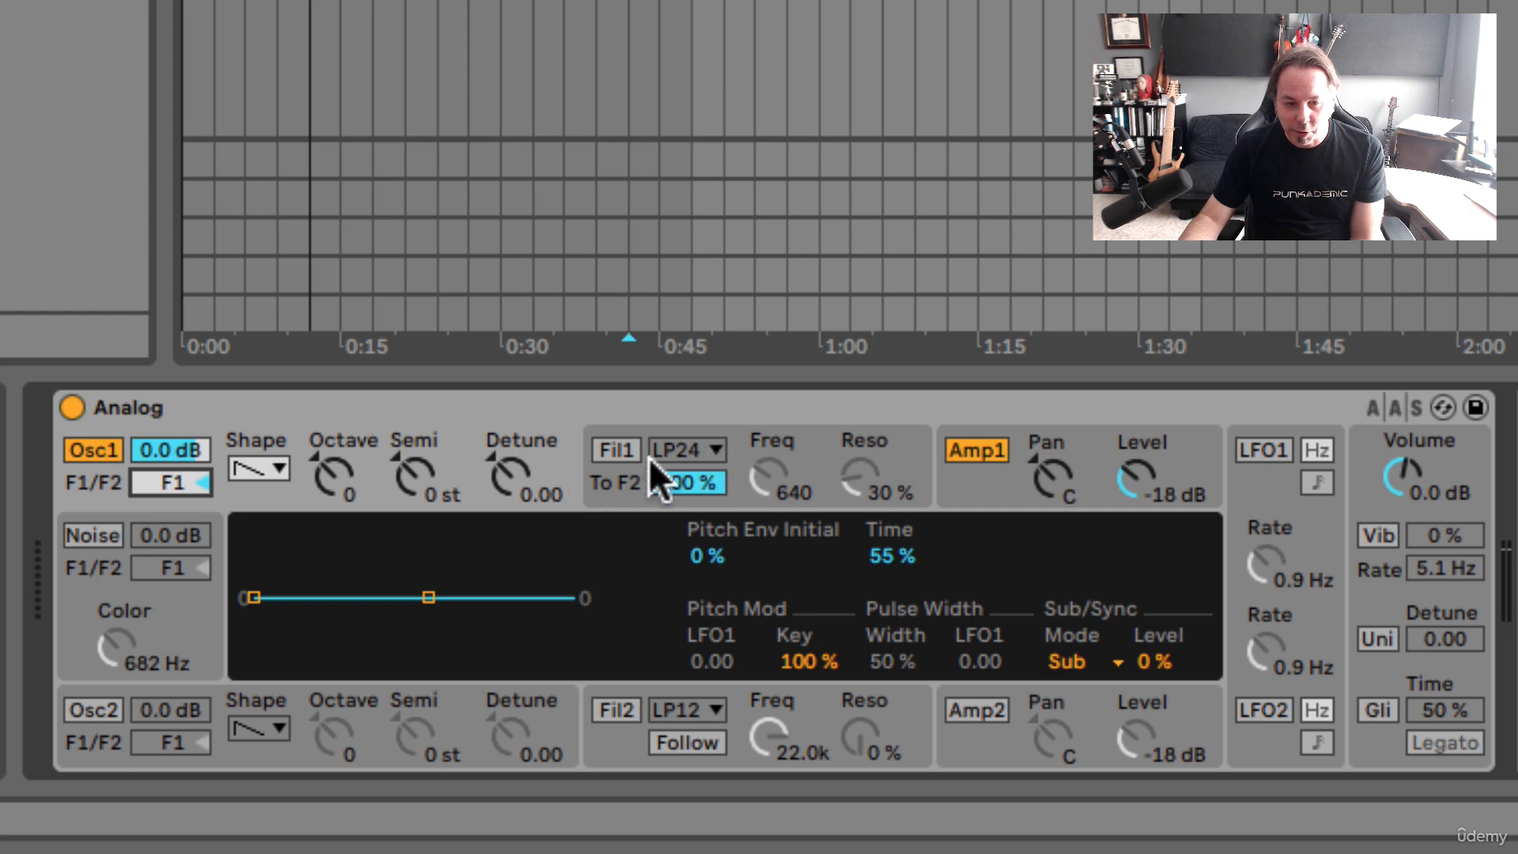
Turn filter 1 back on and review its available filter types, keeping the 24 dB low-pass.
click(616, 450)
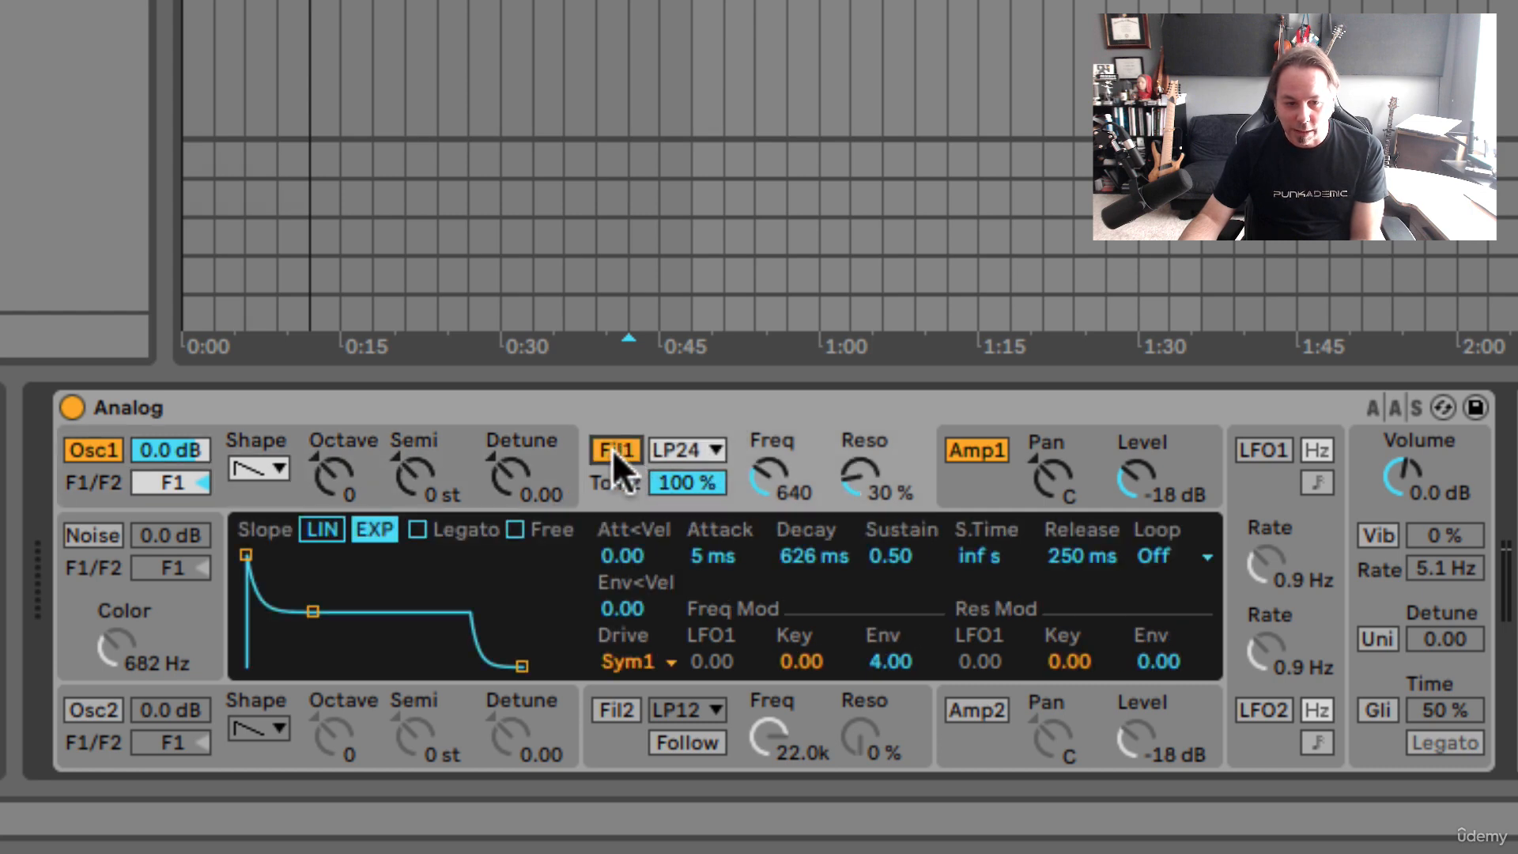
click(712, 450)
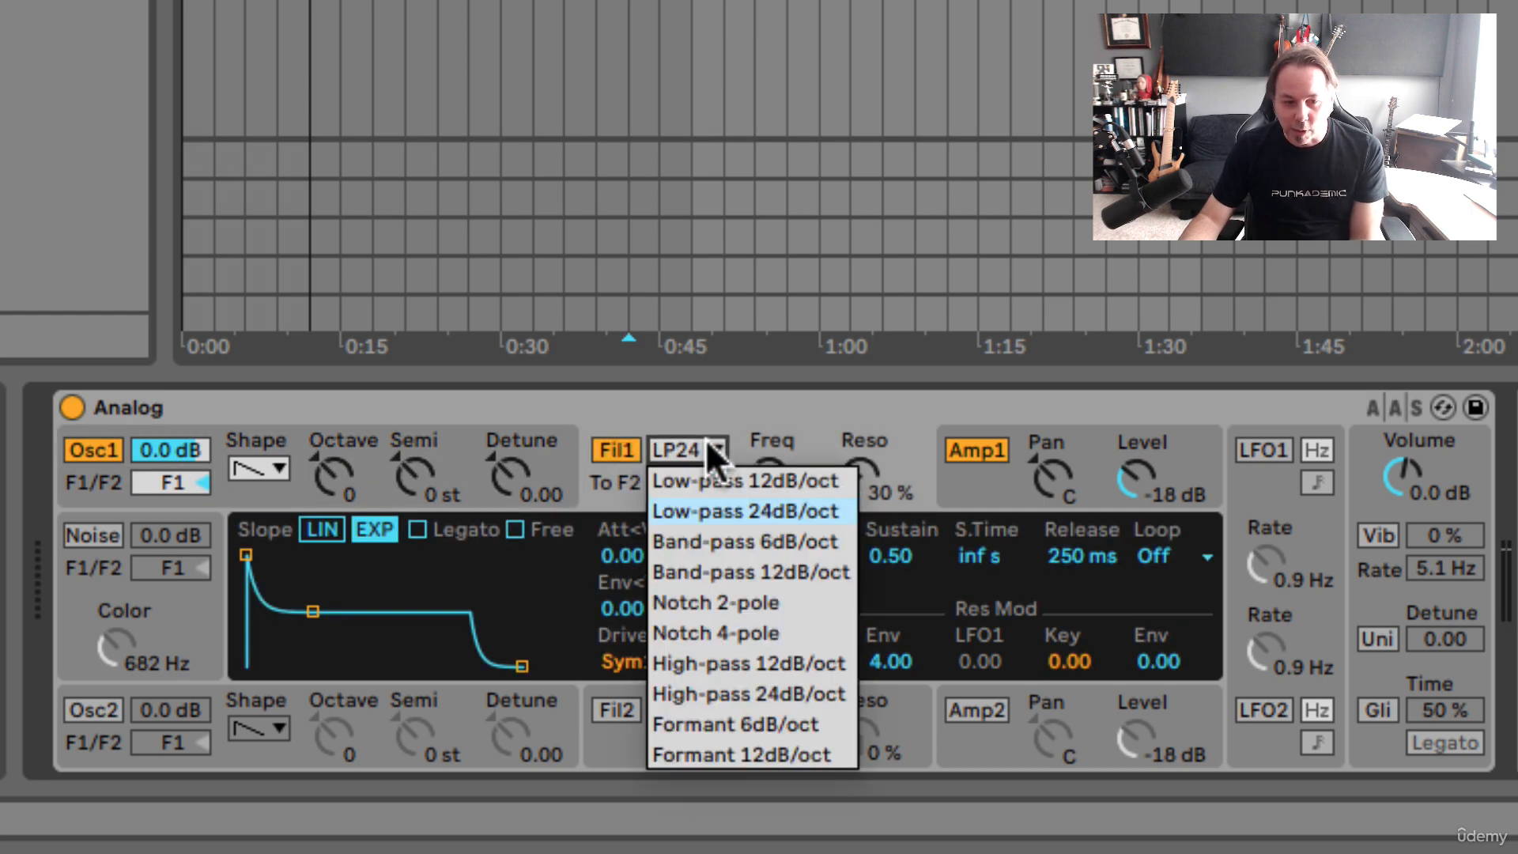
click(708, 445)
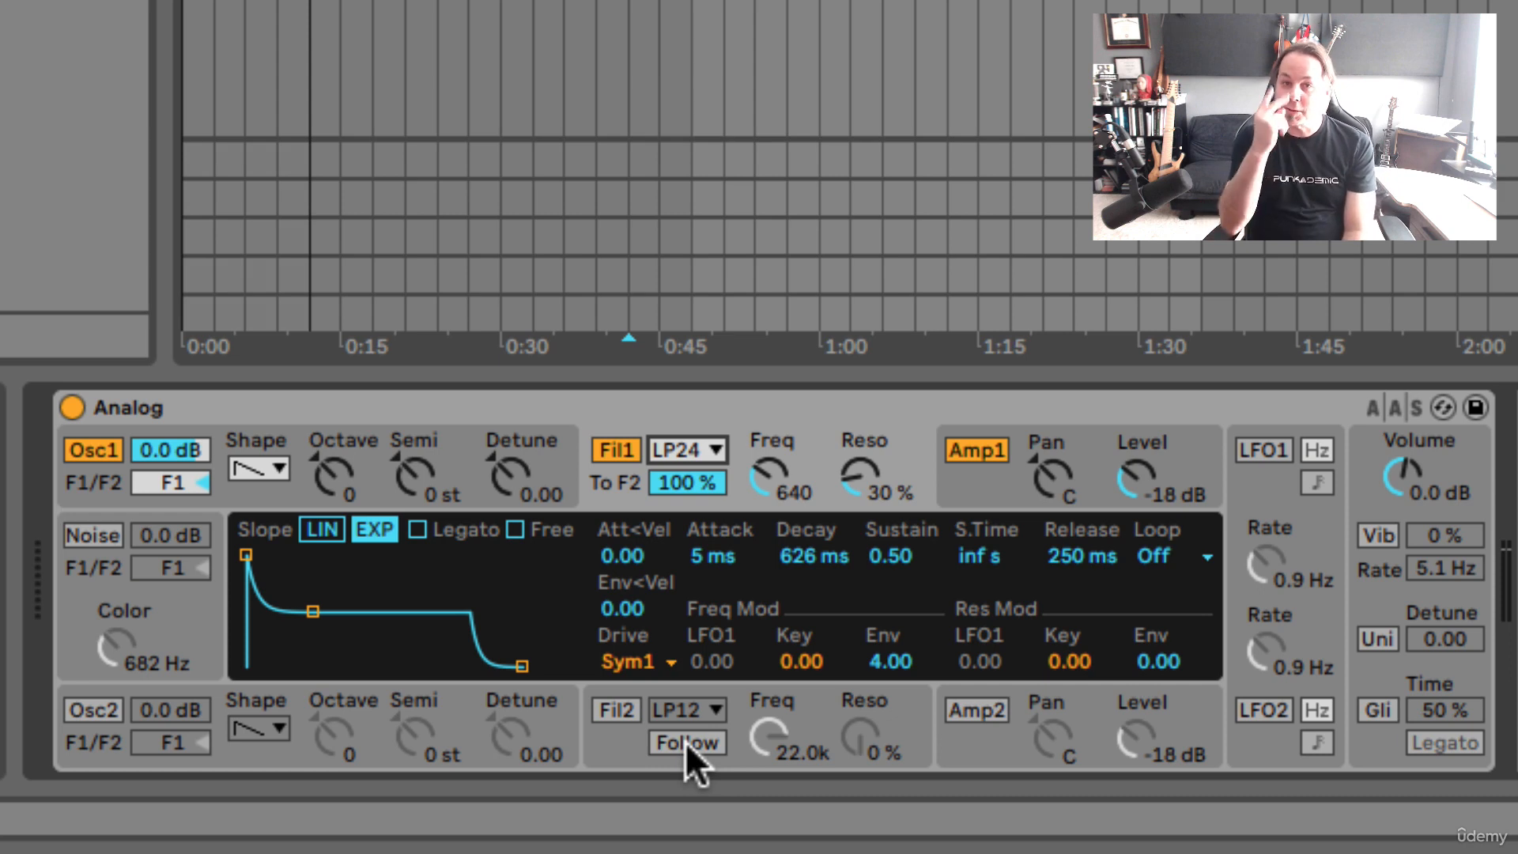
Switch on filter 2 and set its frequency to 1.2k and its resonance to 74%.
click(611, 711)
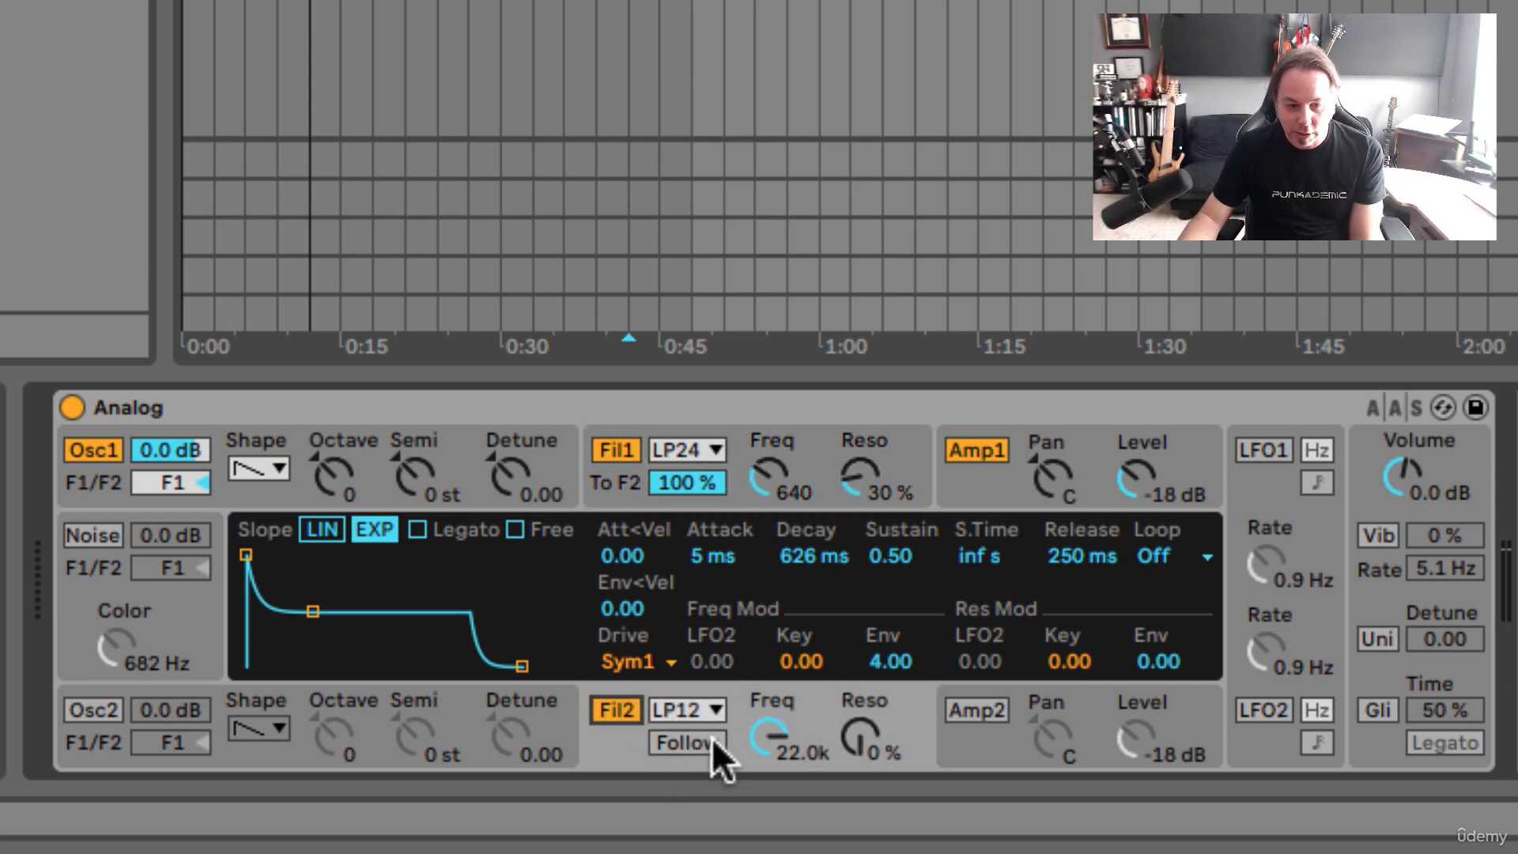
drag(768, 729, 858, 721)
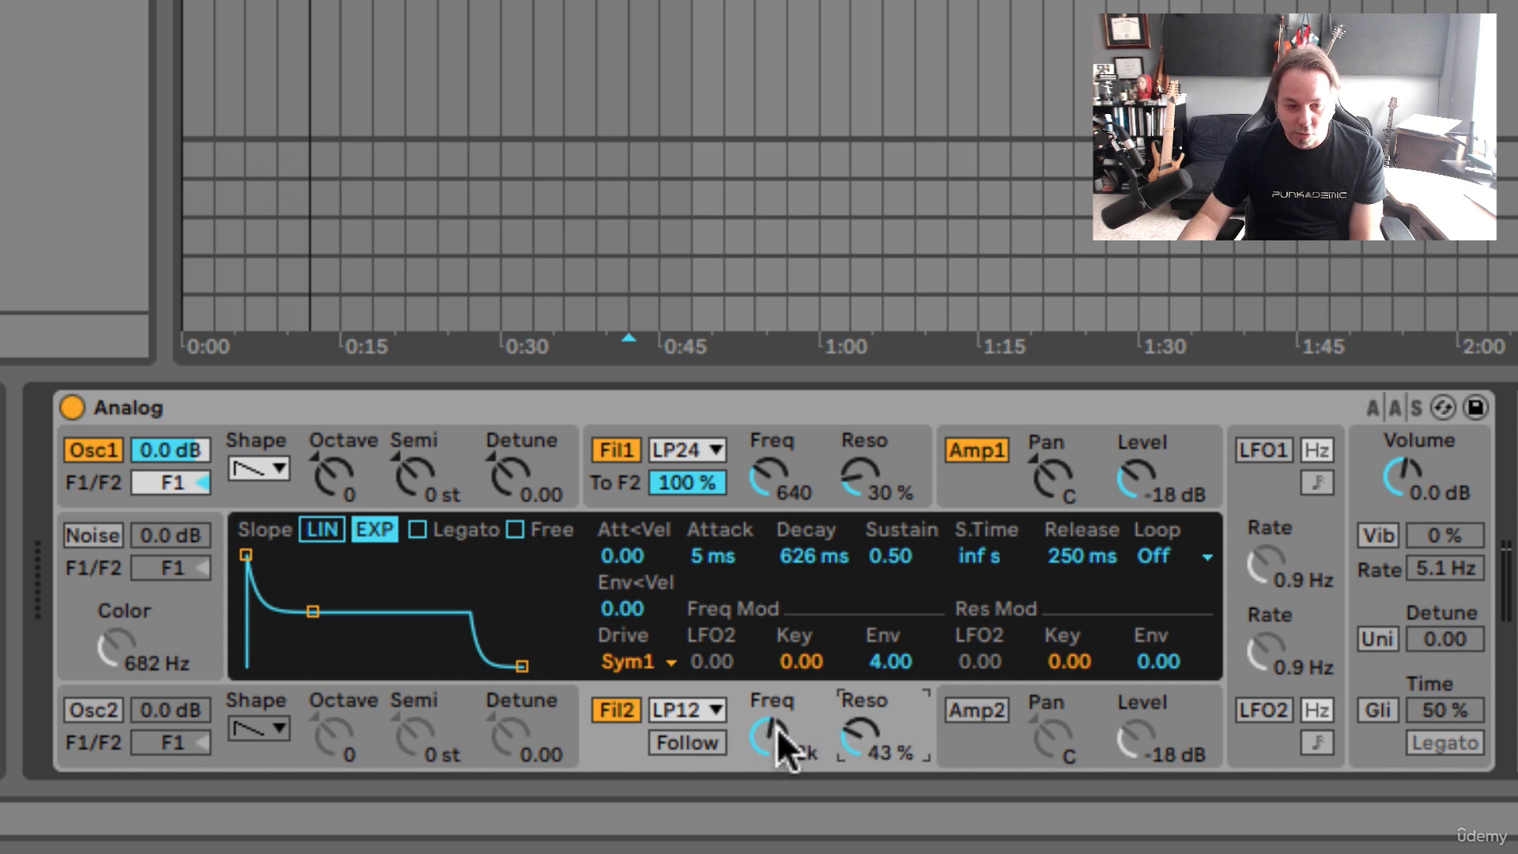
drag(780, 738, 780, 761)
drag(863, 733, 863, 681)
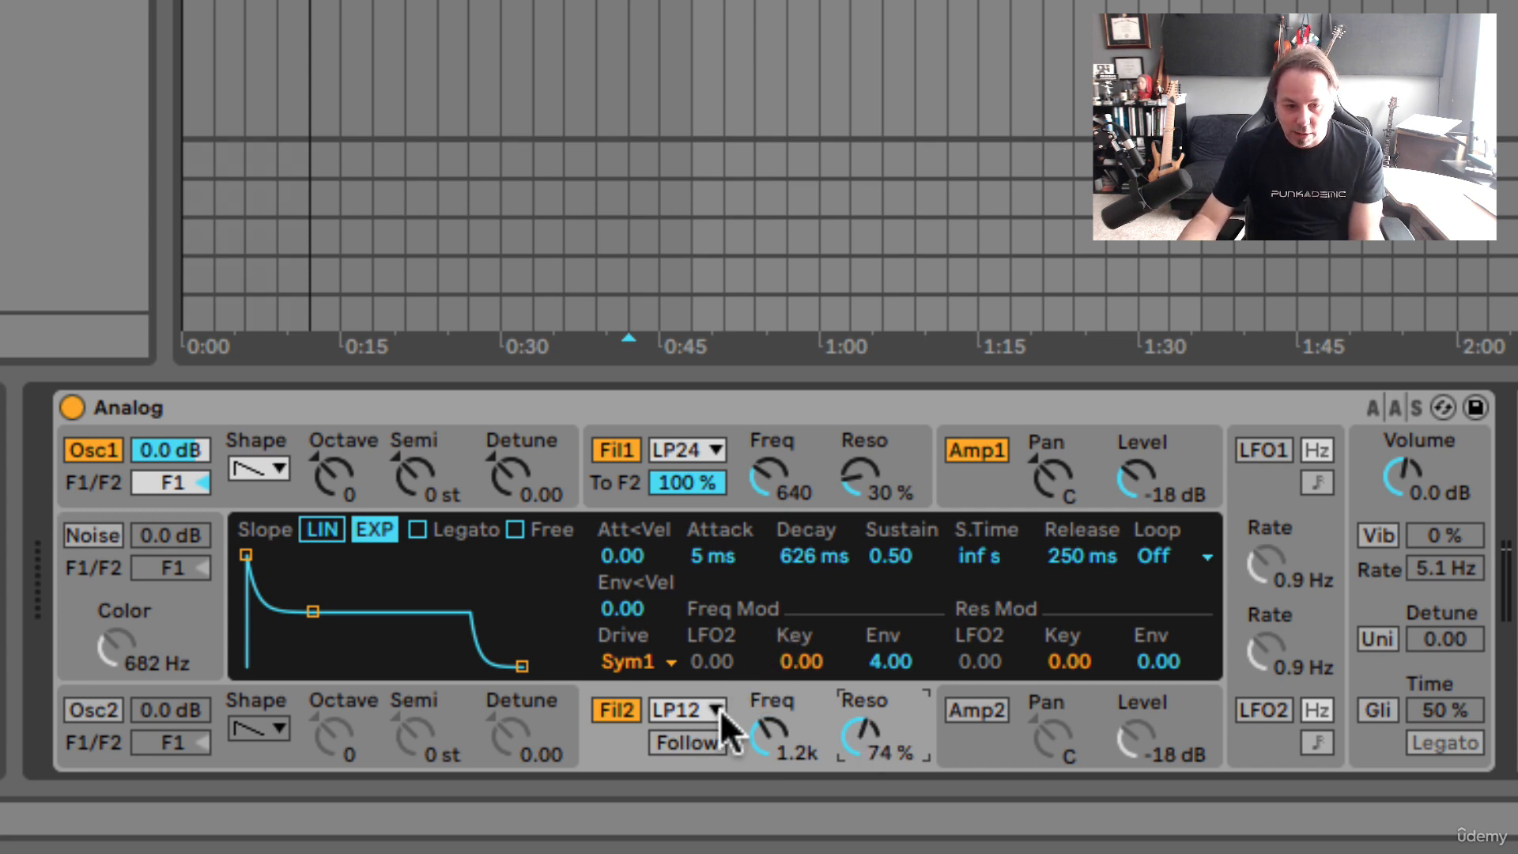
Switch on Amp2 at -7.7 dB with Amp1 at -26 dB, and set filter 2's resonance to 83%.
click(980, 712)
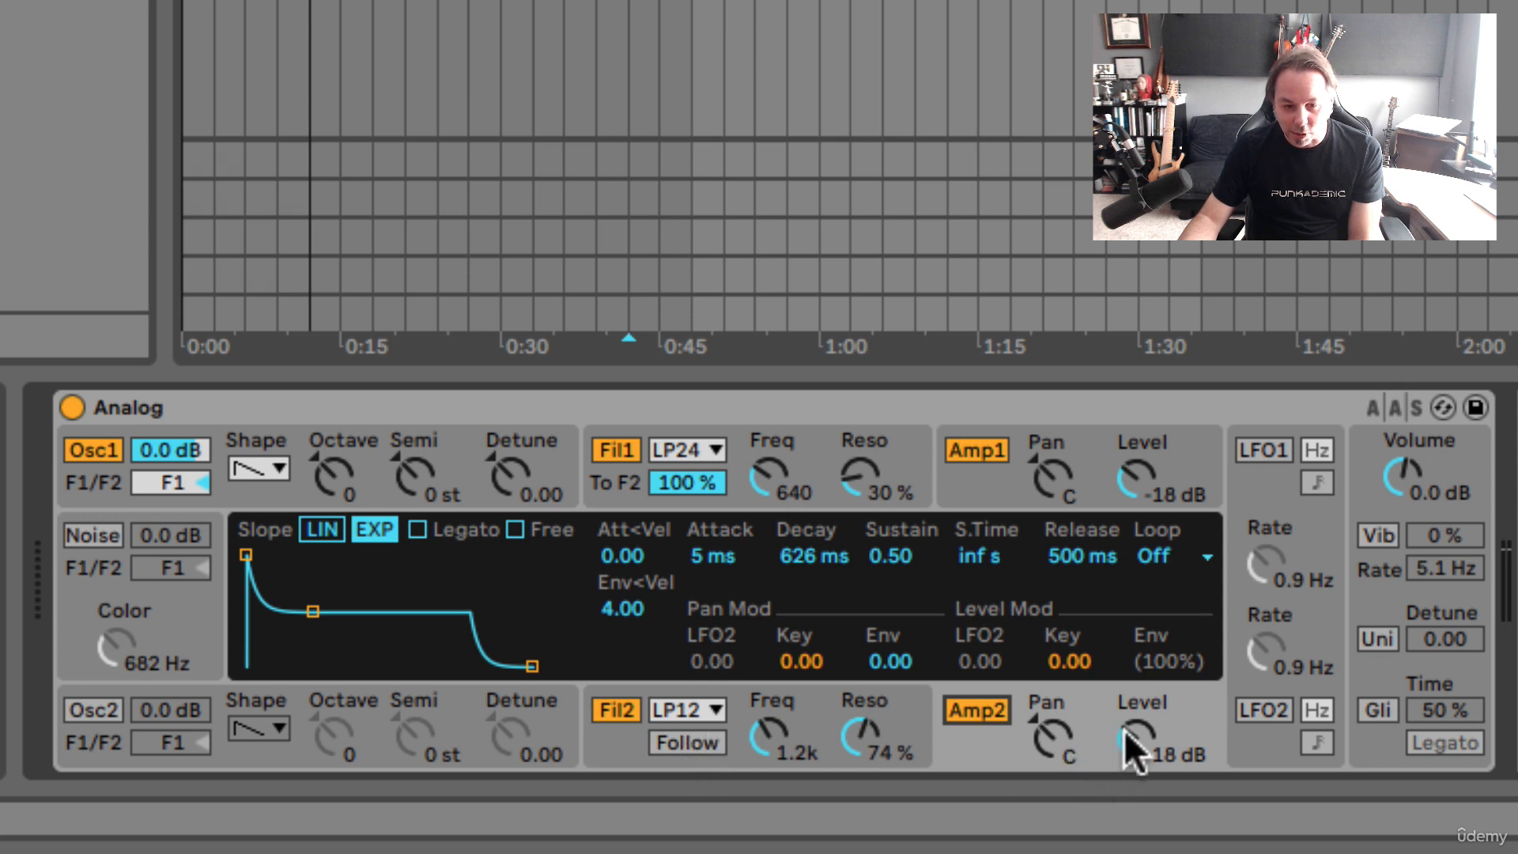
drag(1123, 729, 1123, 694)
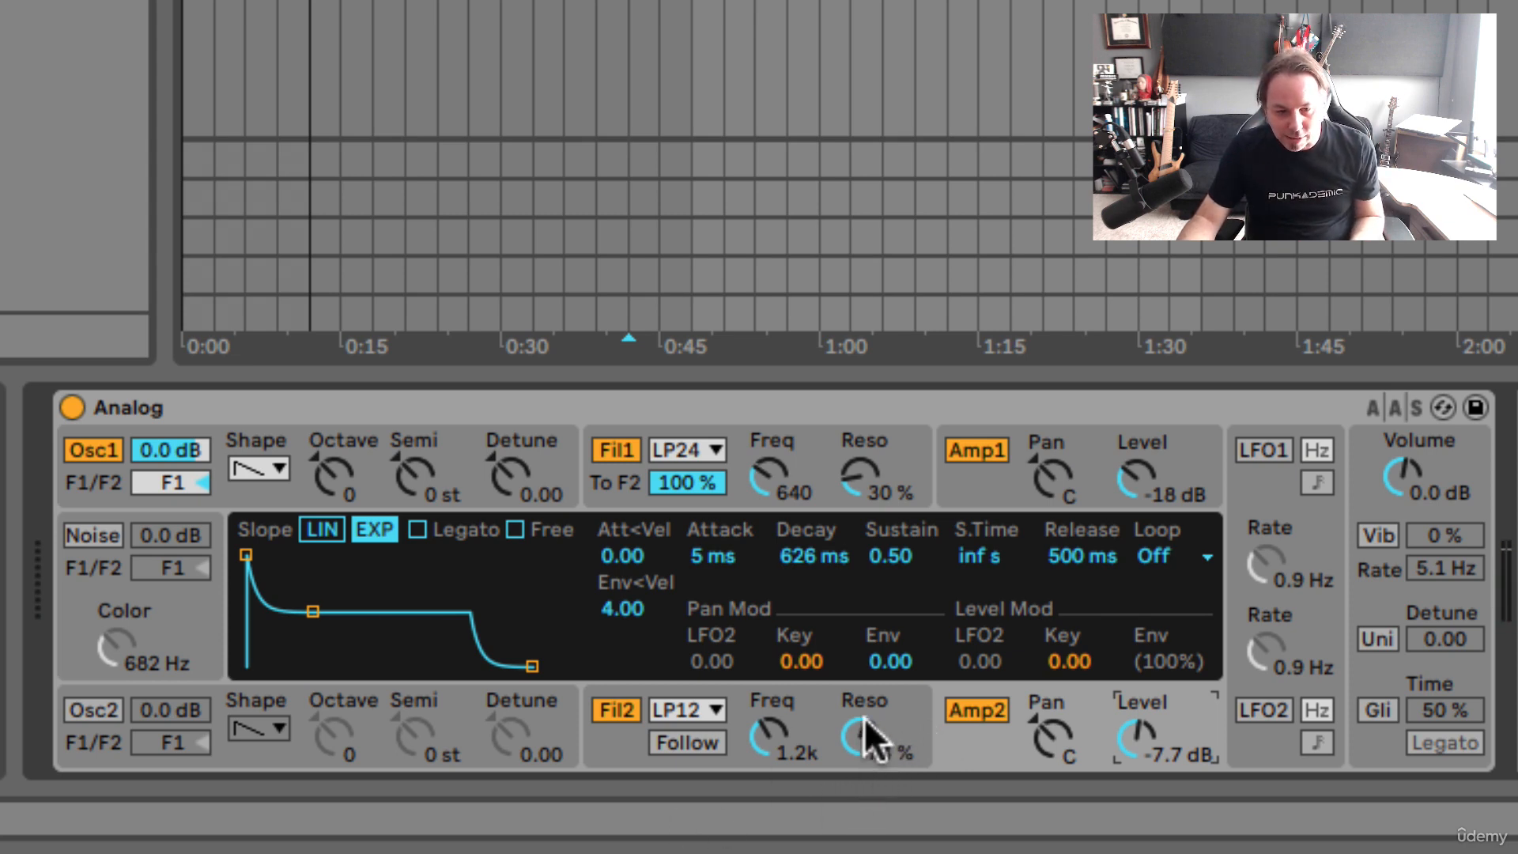
mouse_move(841, 737)
mouse_down()
mouse_move(841, 814)
mouse_move(843, 736)
mouse_up()
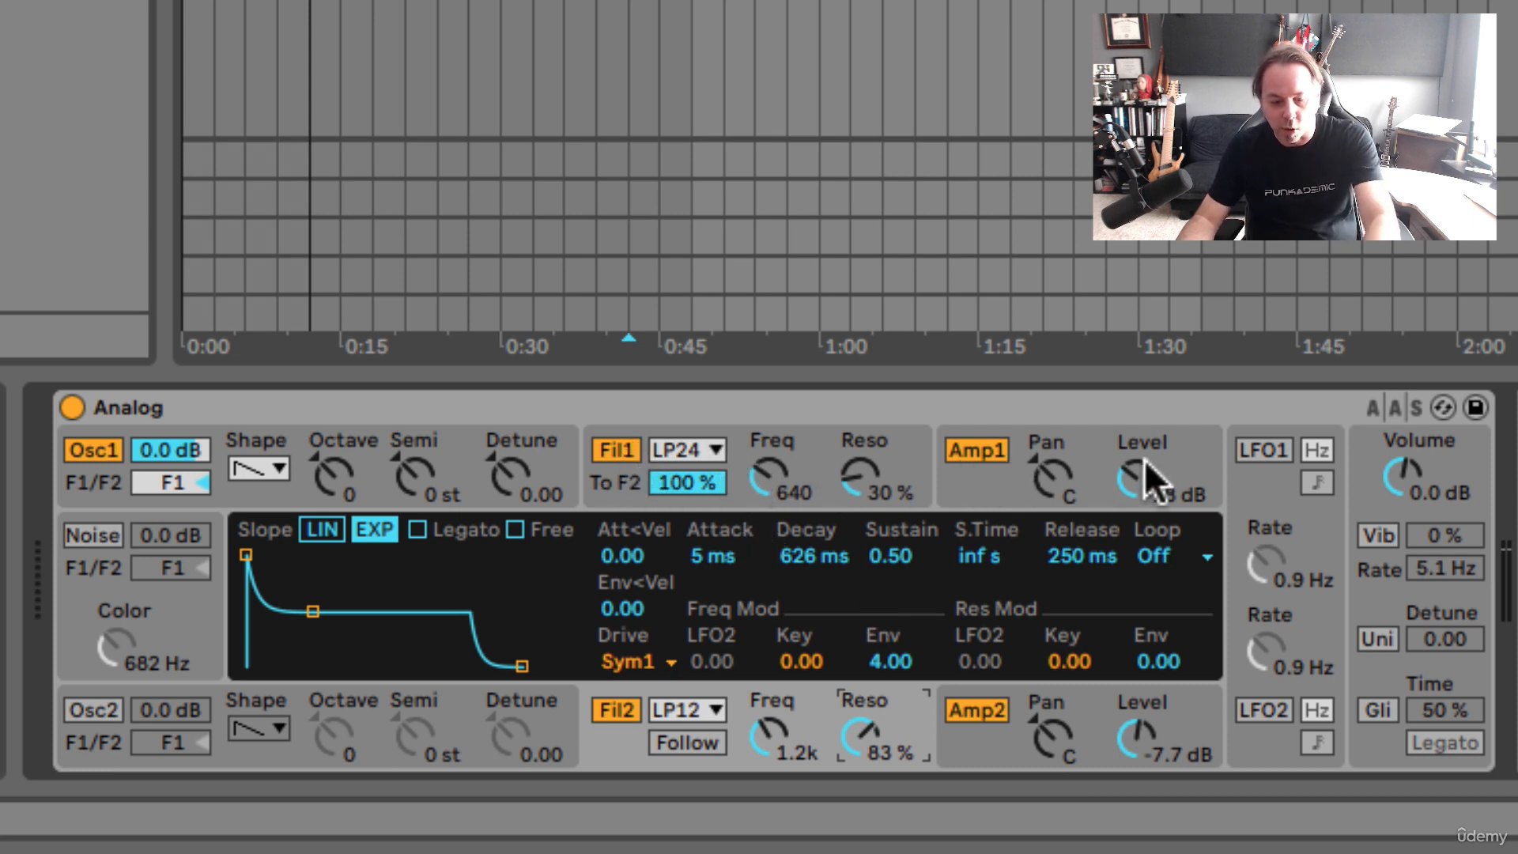
mouse_move(1145, 474)
mouse_down()
mouse_move(1145, 506)
mouse_move(1145, 451)
mouse_move(1145, 553)
mouse_move(1138, 431)
mouse_move(1139, 459)
mouse_up()
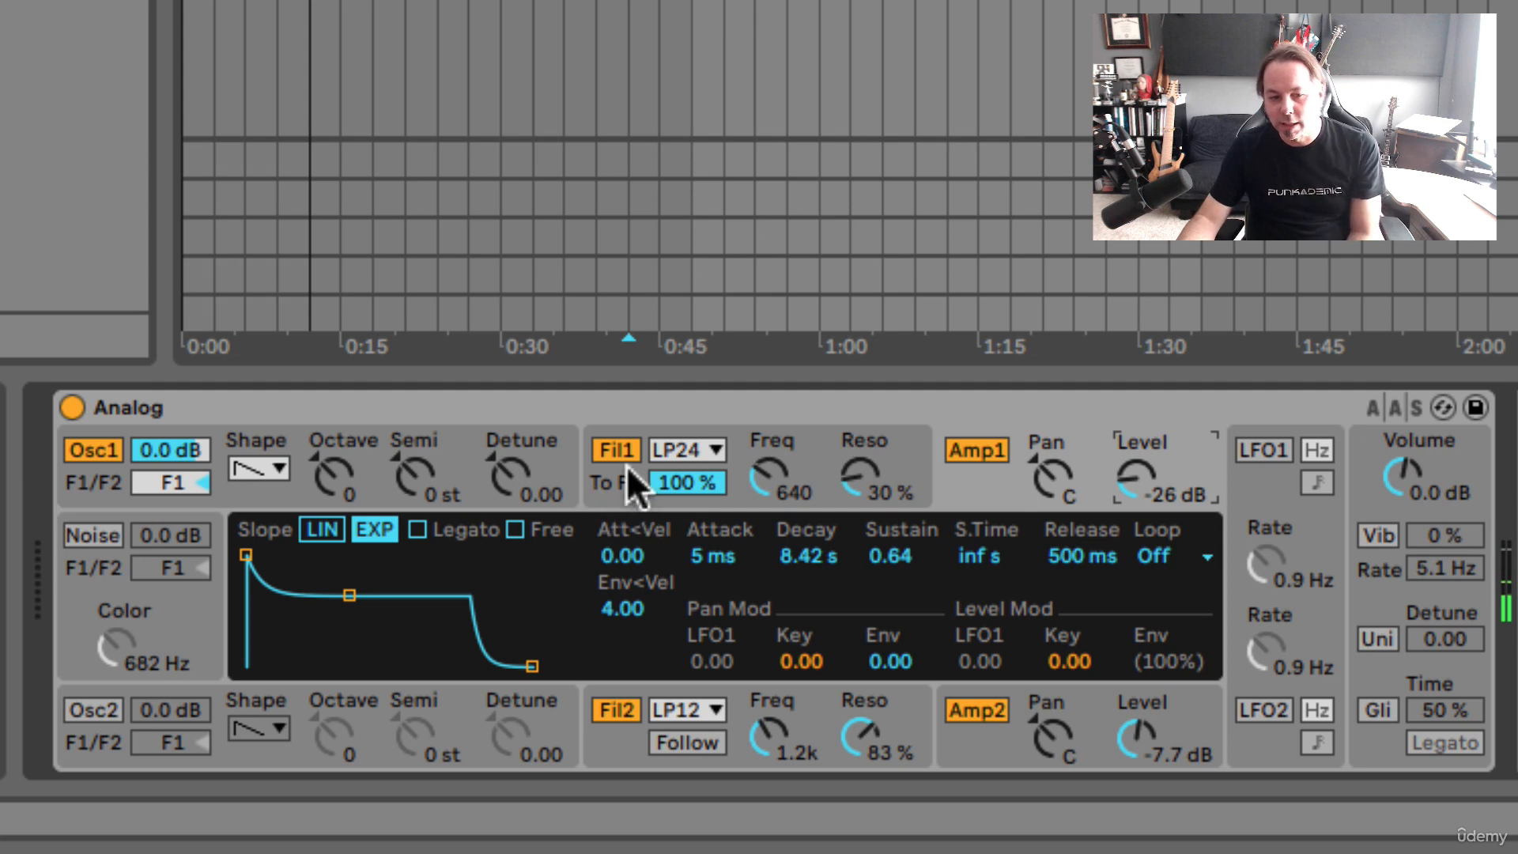
Set the overall volume to 0.2 dB and review the filter 1, LFO and Osc1 settings.
click(687, 479)
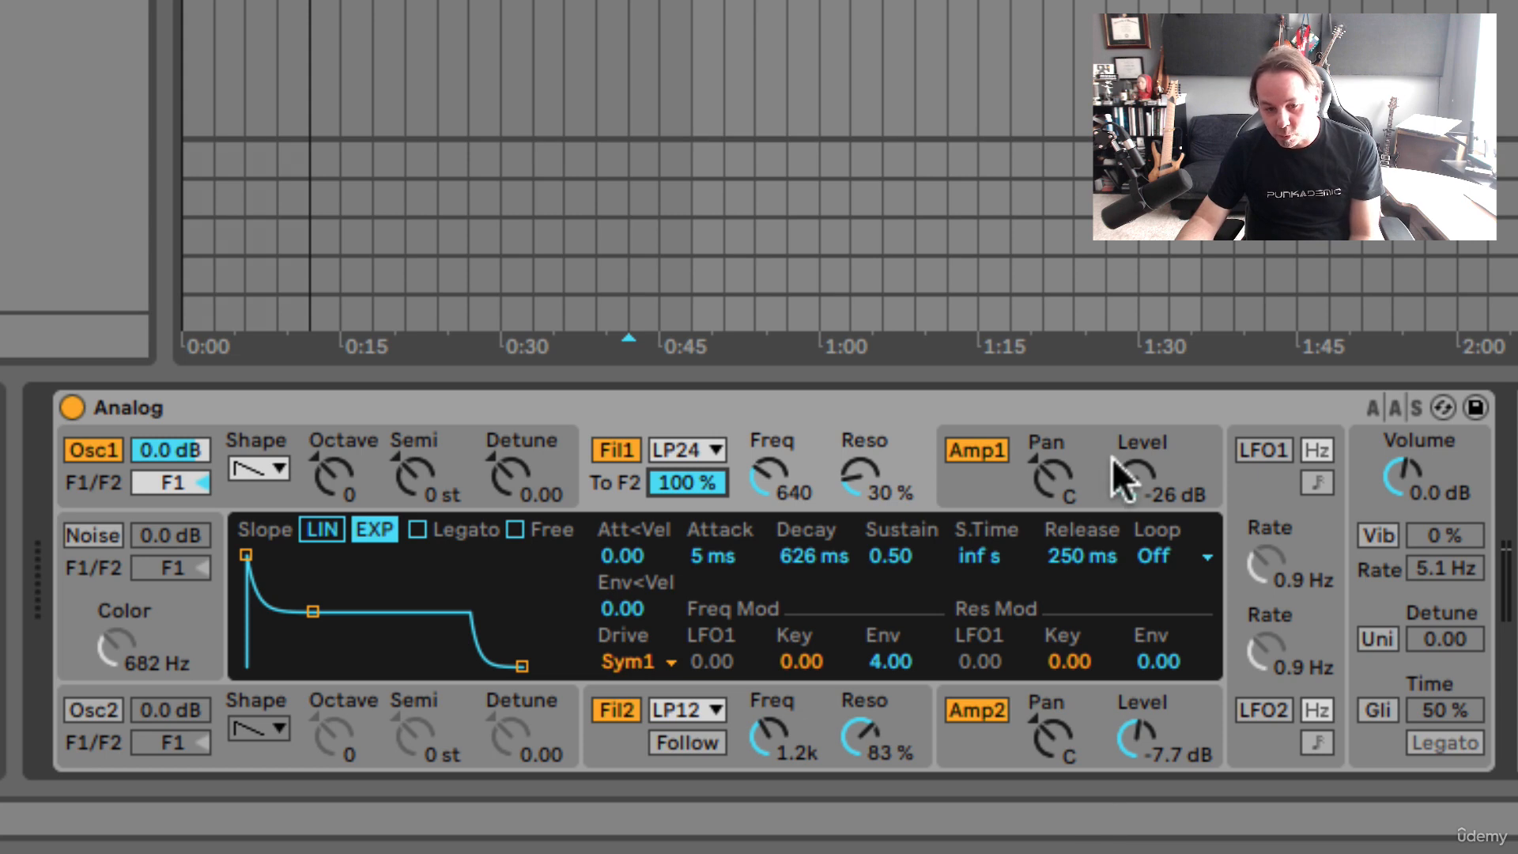
click(1305, 546)
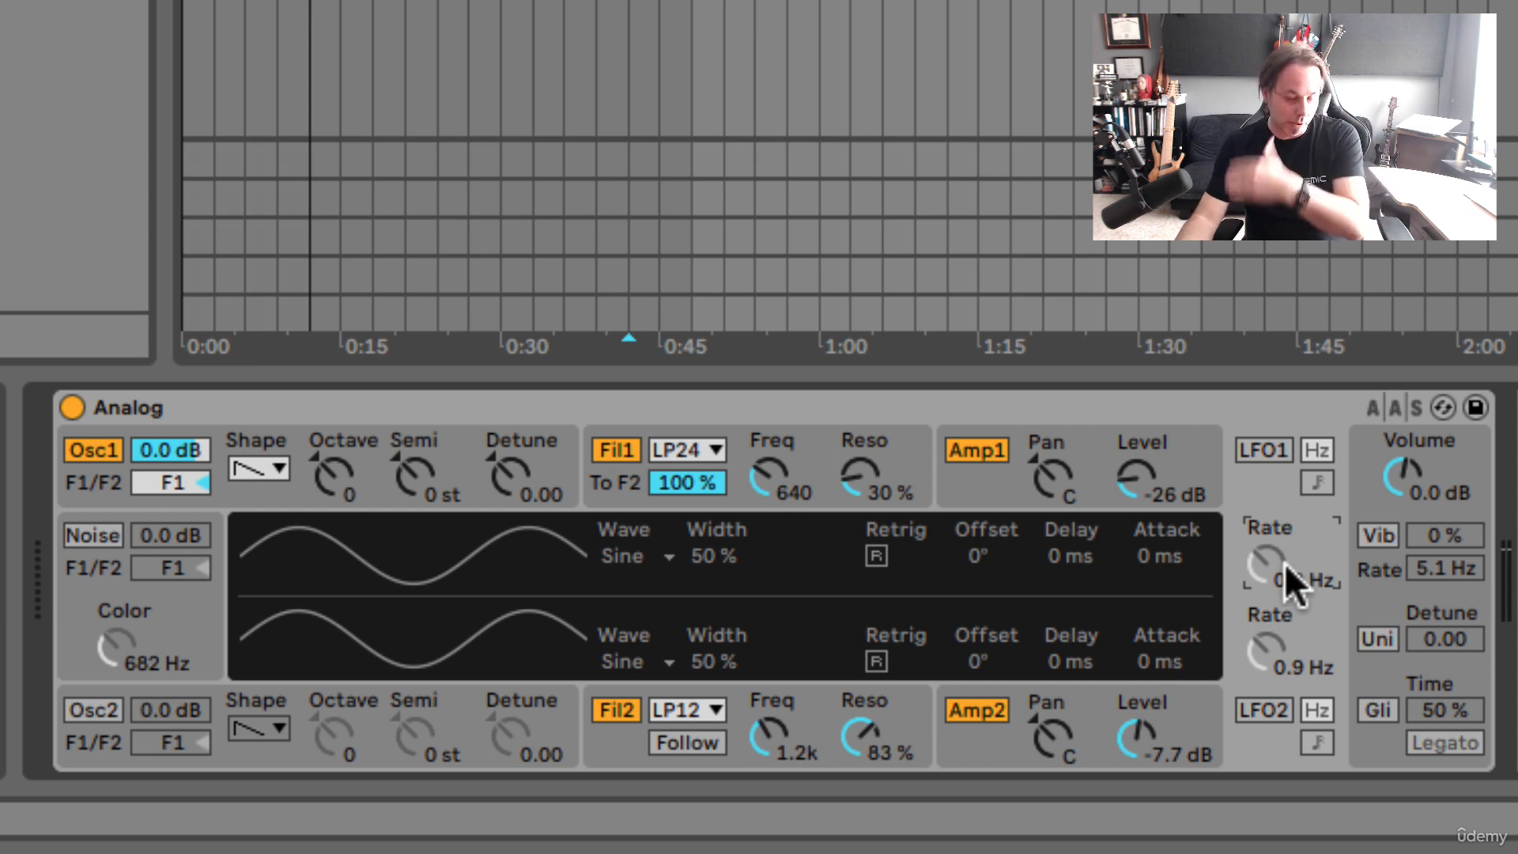
mouse_move(1391, 471)
mouse_down()
mouse_move(1390, 447)
mouse_move(1391, 545)
mouse_move(1390, 395)
mouse_move(1390, 492)
mouse_move(1390, 451)
mouse_up()
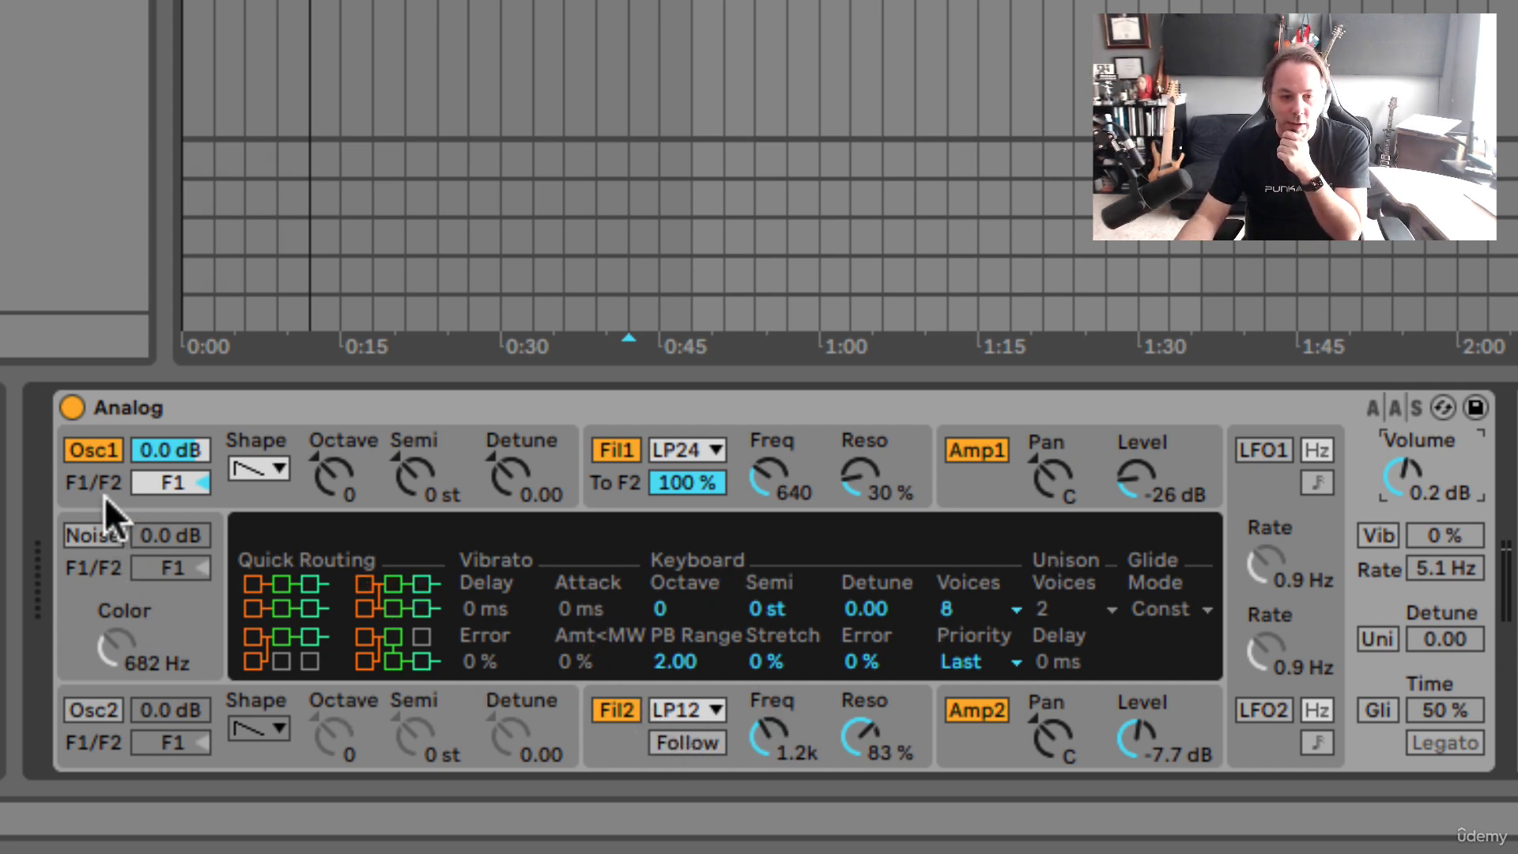
click(173, 480)
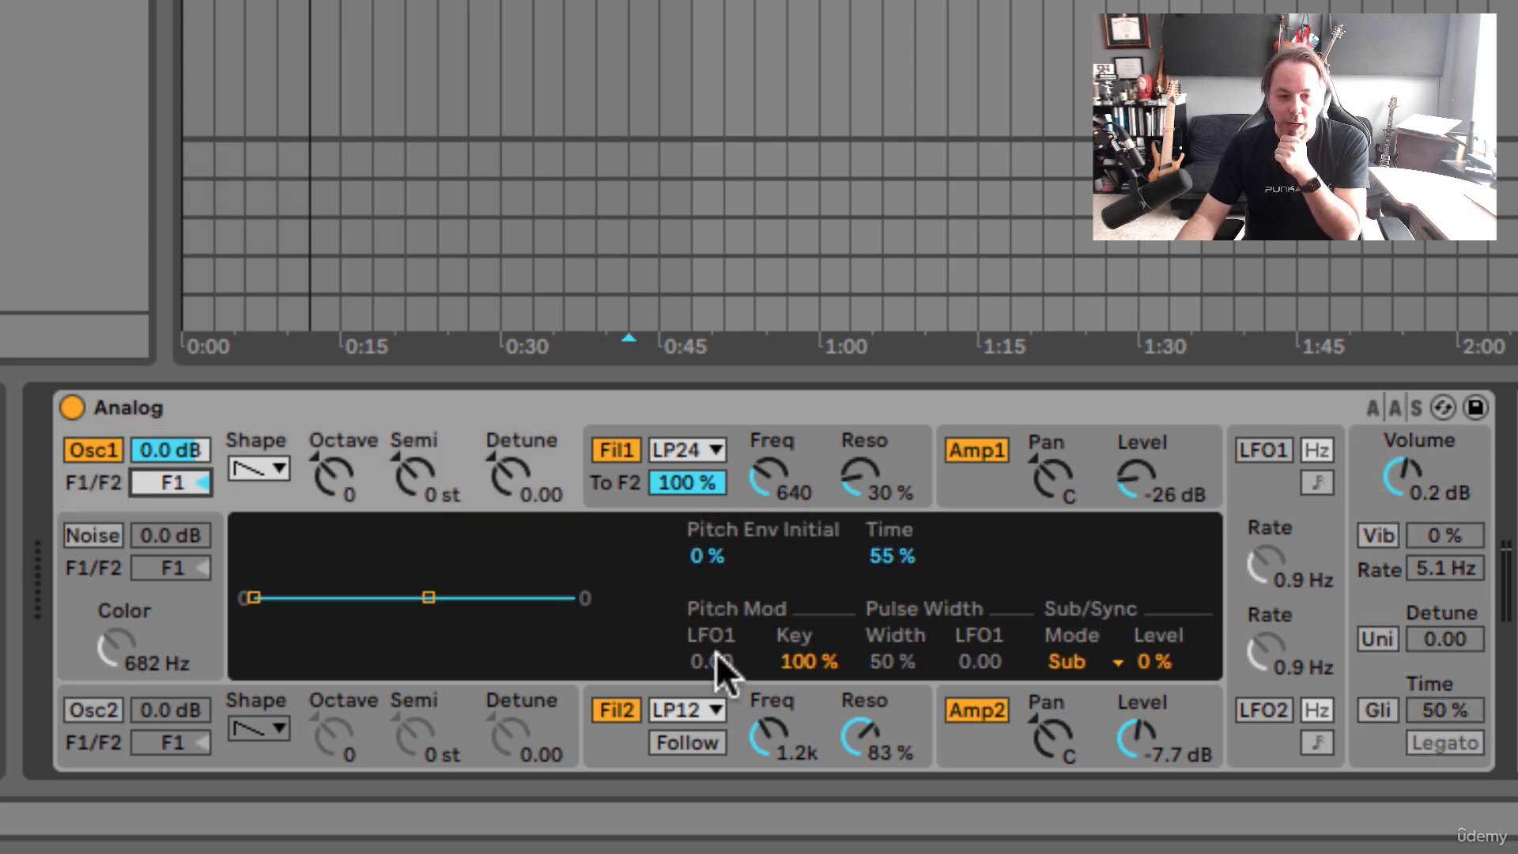